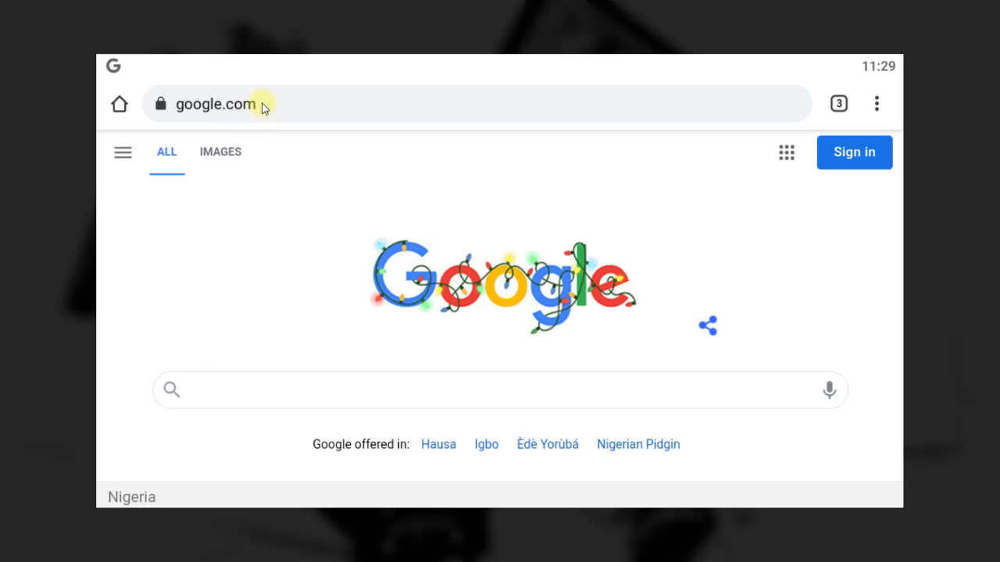
click(264, 109)
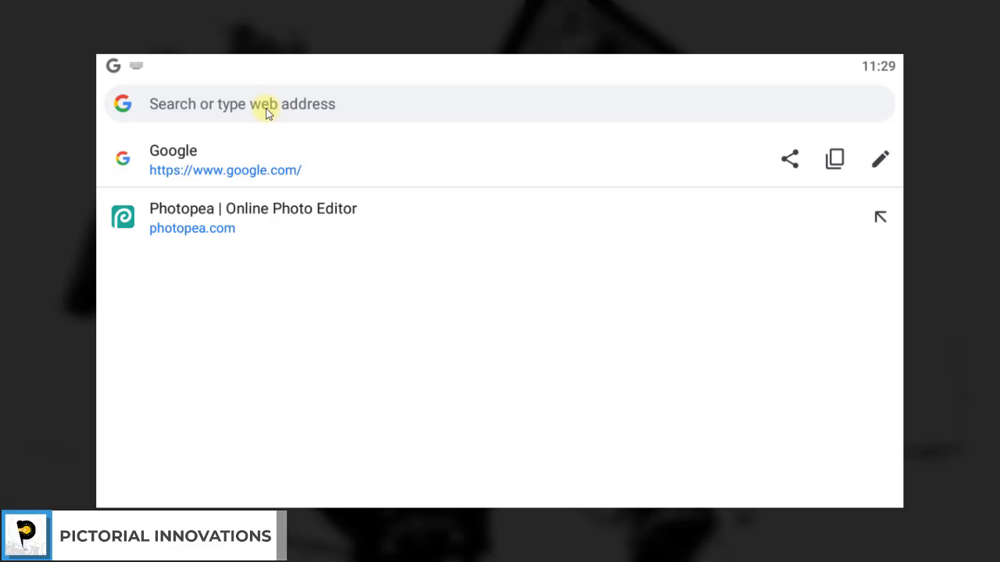
text(fli)
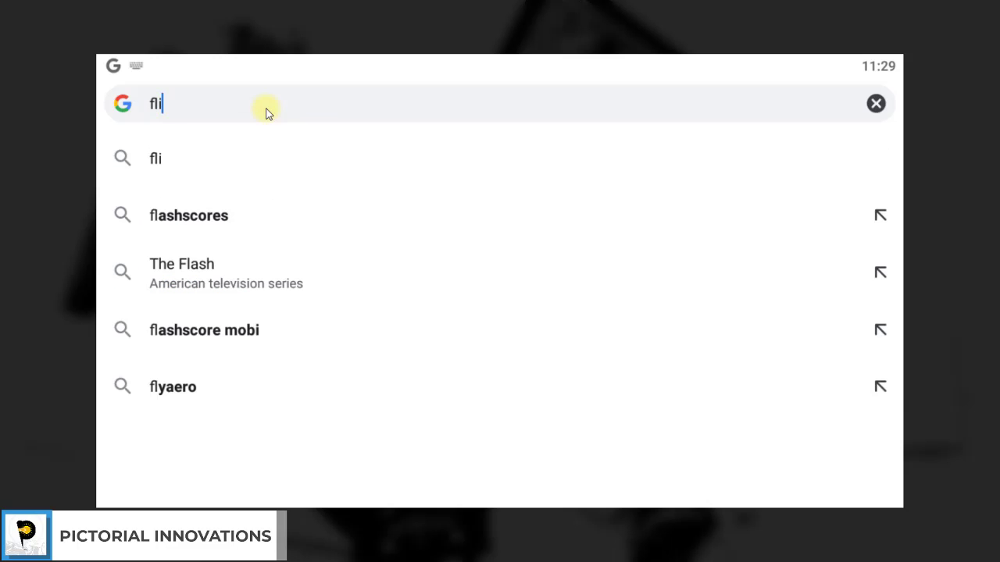
text(er )
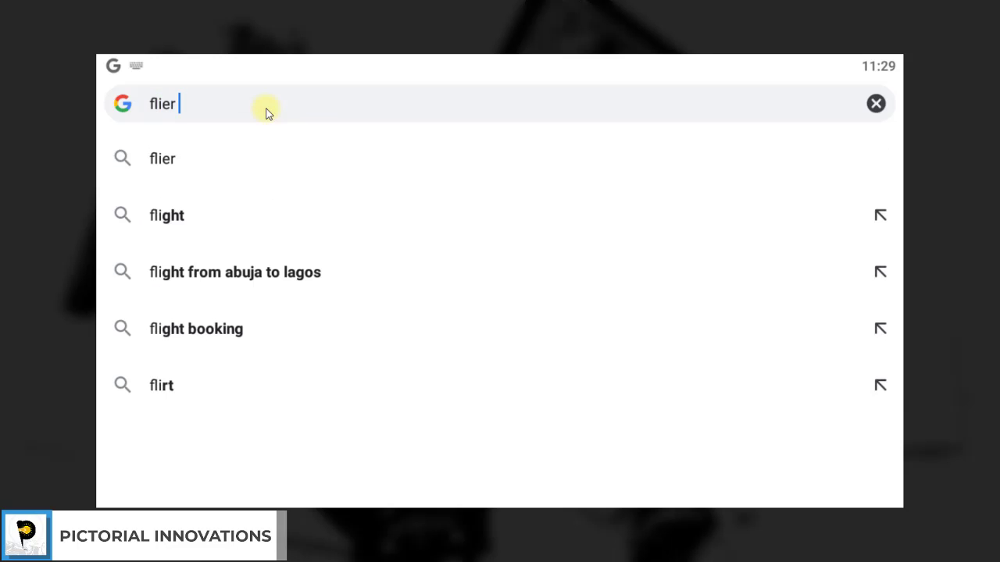
text(mocuk)
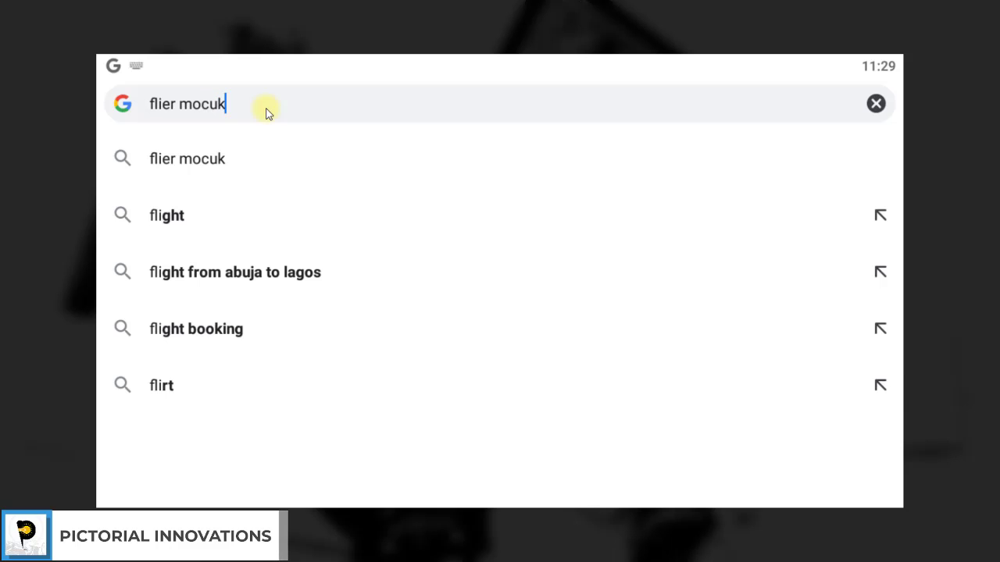
key(BackSpace)
key(BackSpace)
text(kup)
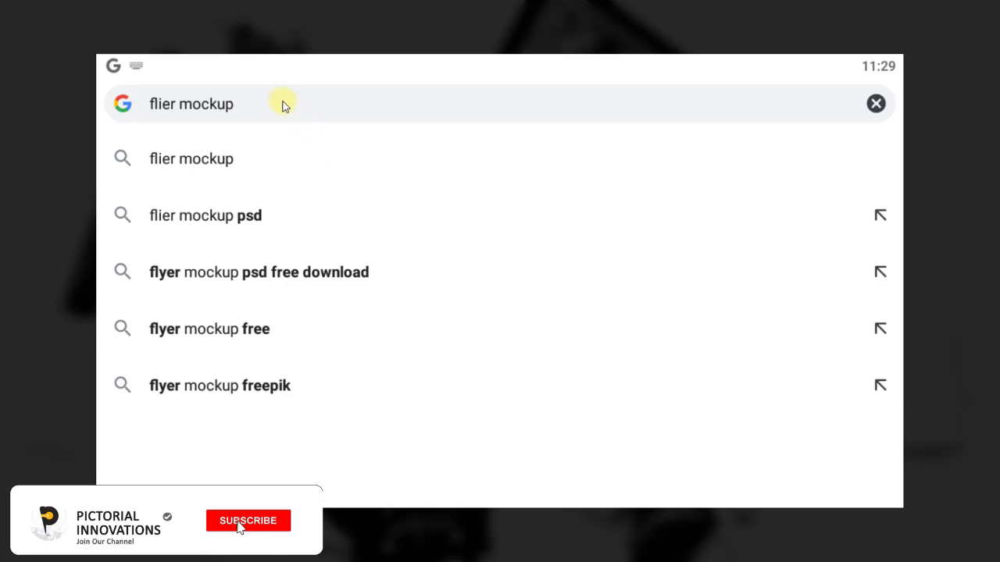
click(874, 103)
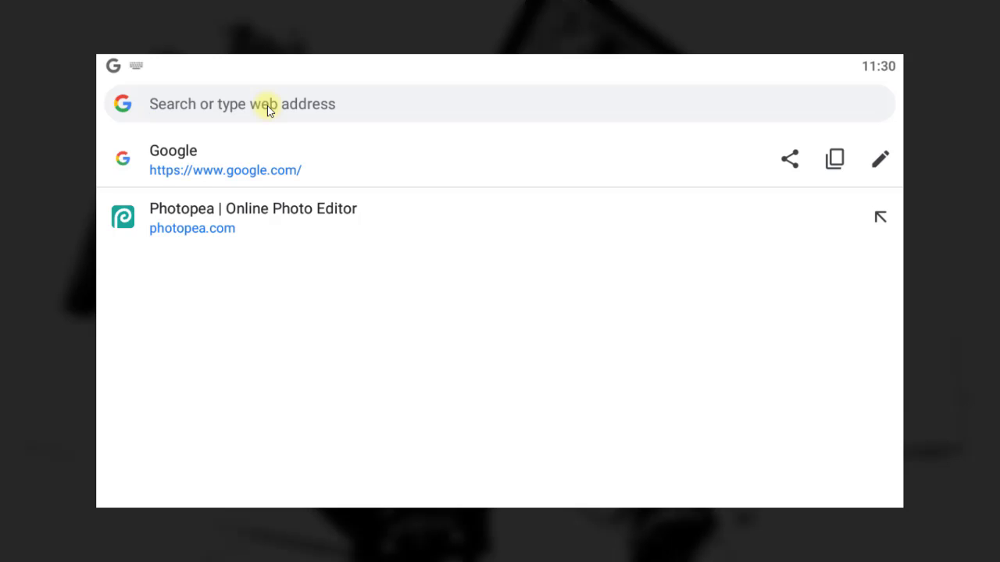
Load photopea.com and collapse the expanded History and Layers area to enlarge the workspace
text(photo)
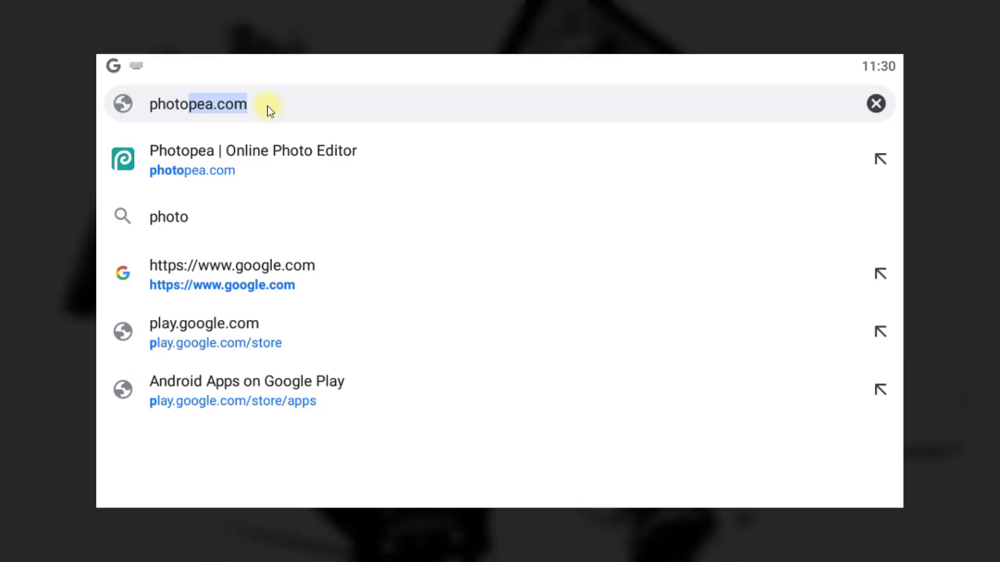
text(pea.com)
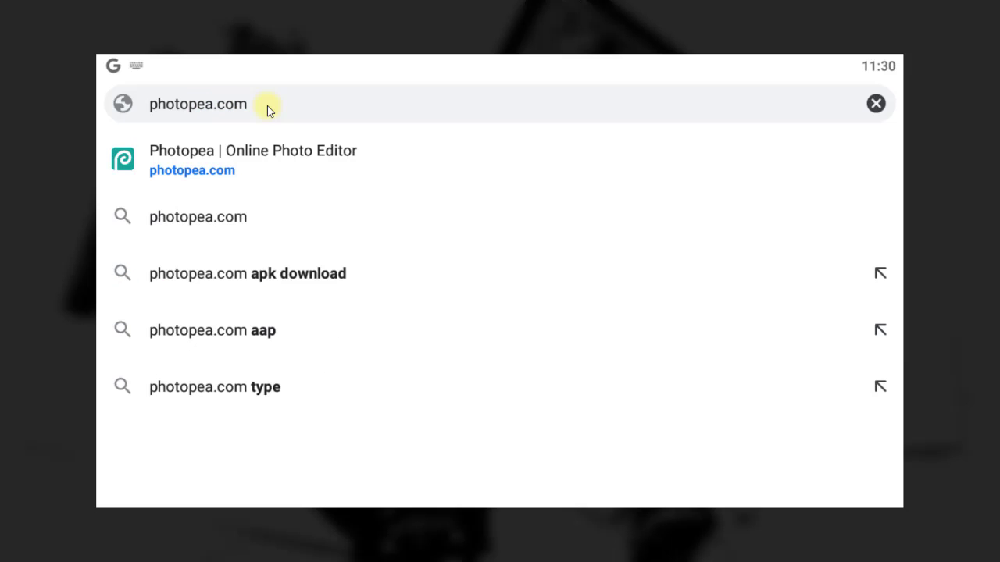
key(Return)
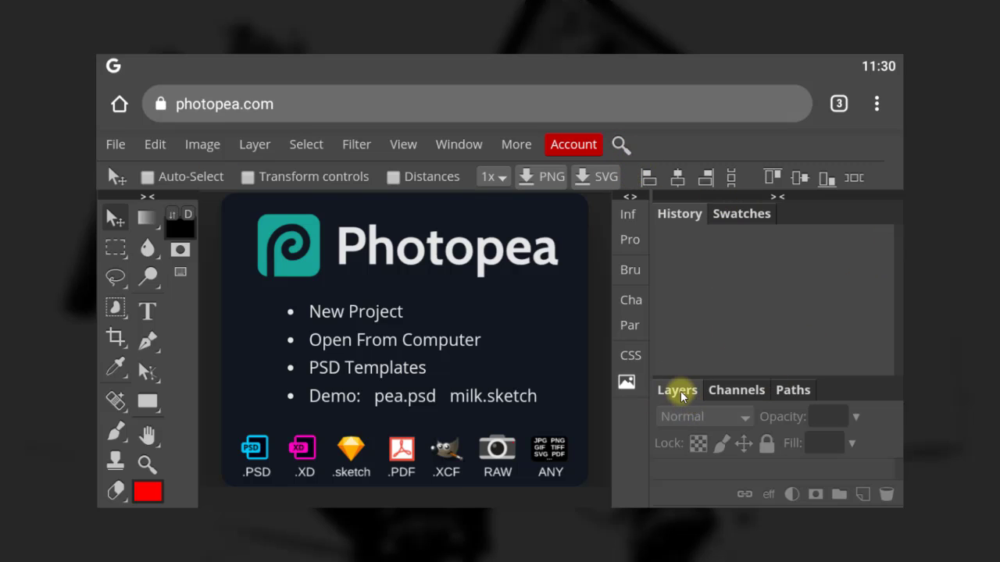
click(777, 196)
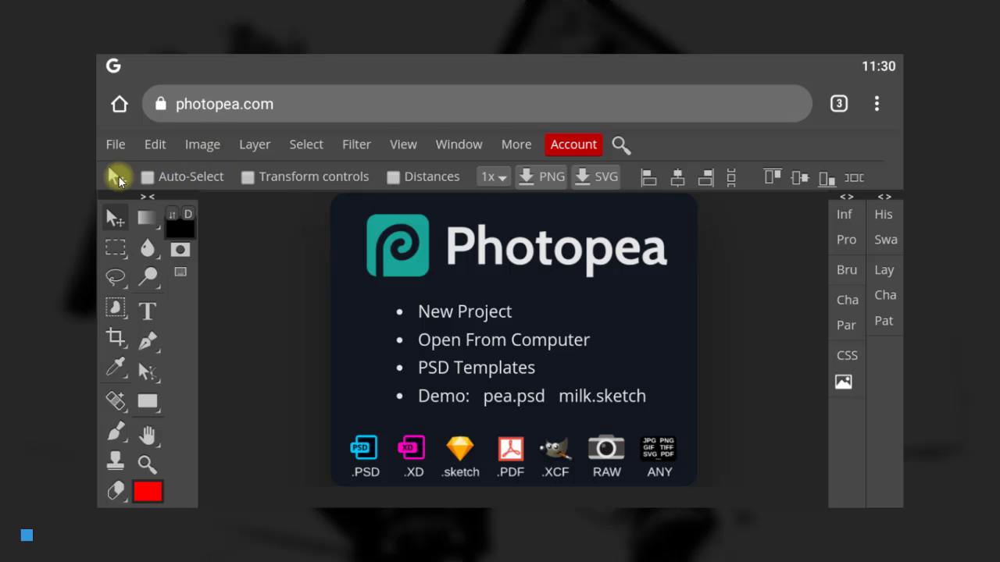
Open the Perfect_Binding brochure mockup from the device's files
click(116, 145)
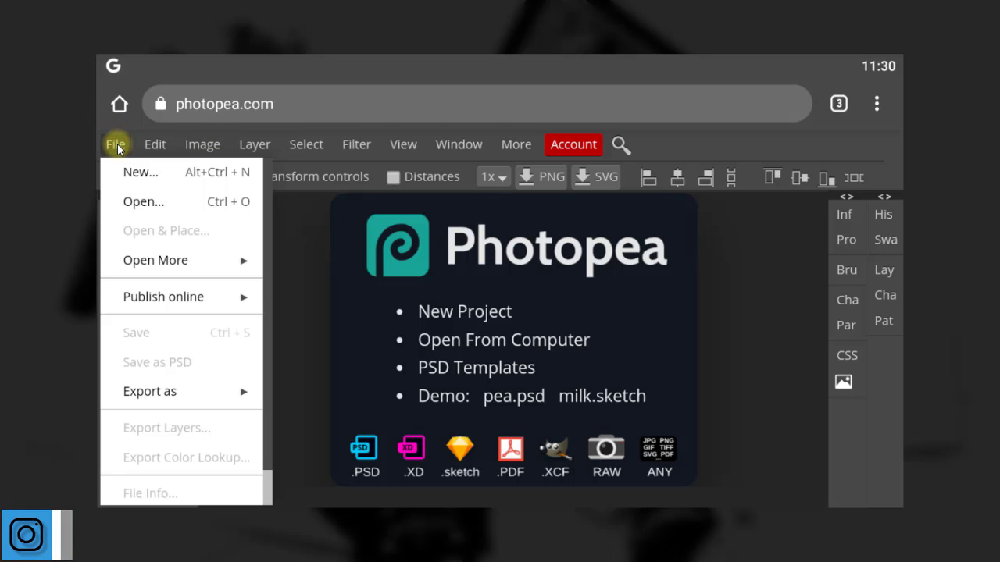
click(146, 211)
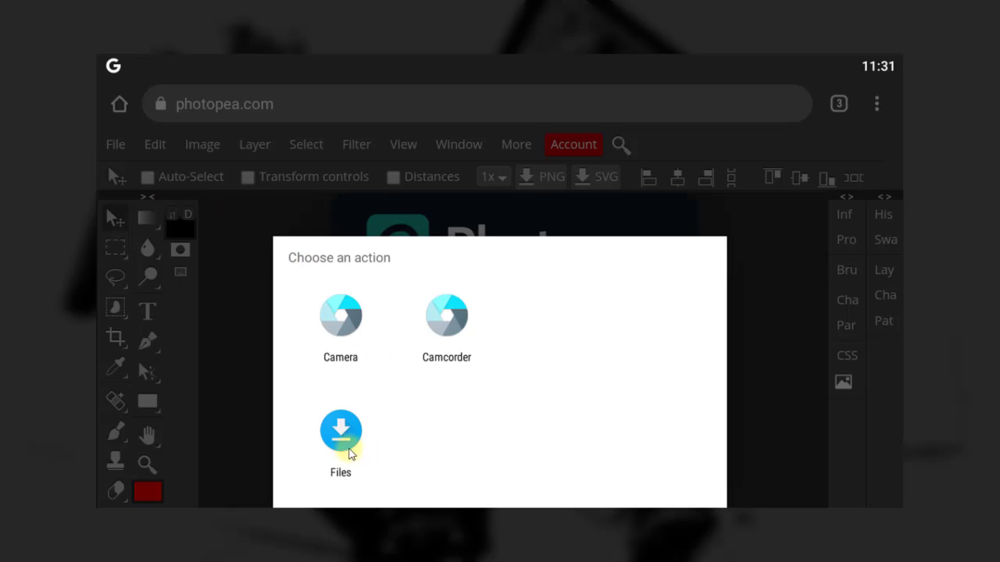
click(341, 434)
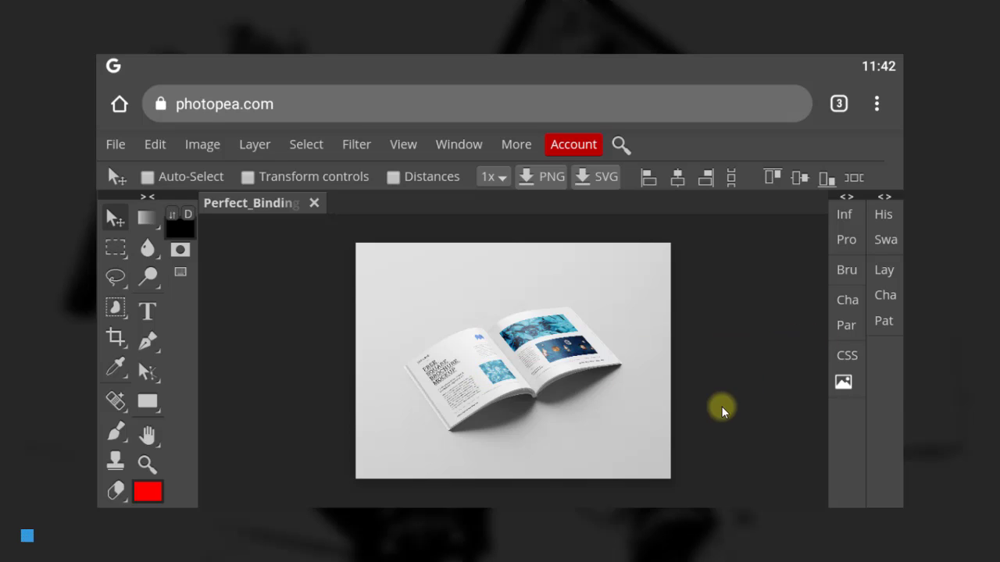
Show the mockup's layers and check what the Mockup group and the Shadow color layer contribute by hiding and restoring each
click(882, 272)
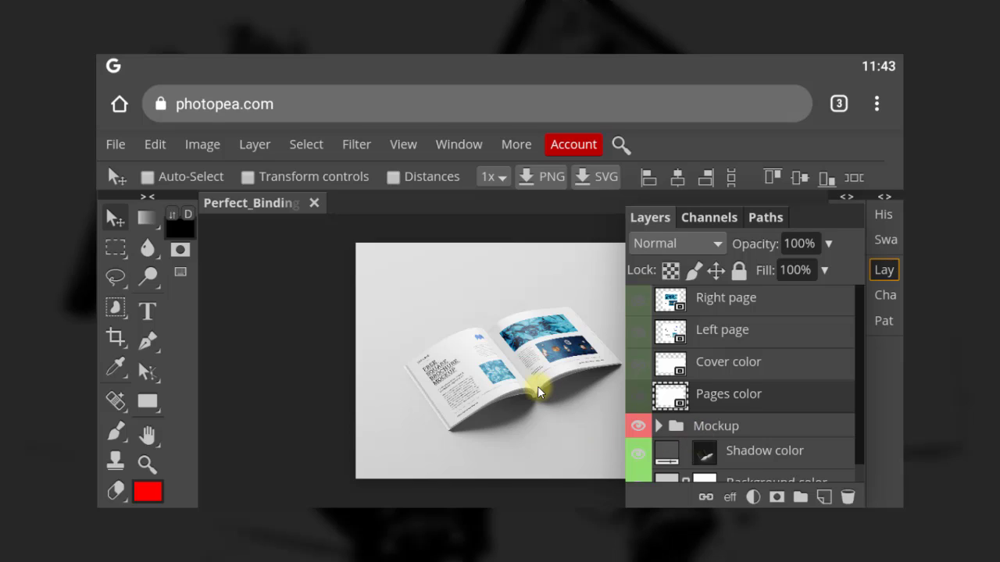
click(641, 430)
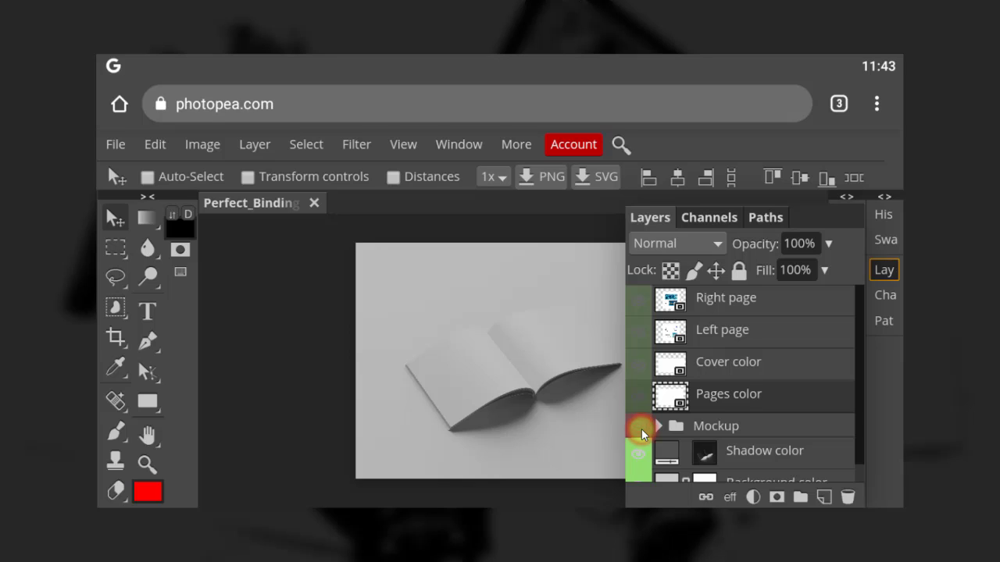
click(641, 428)
click(641, 453)
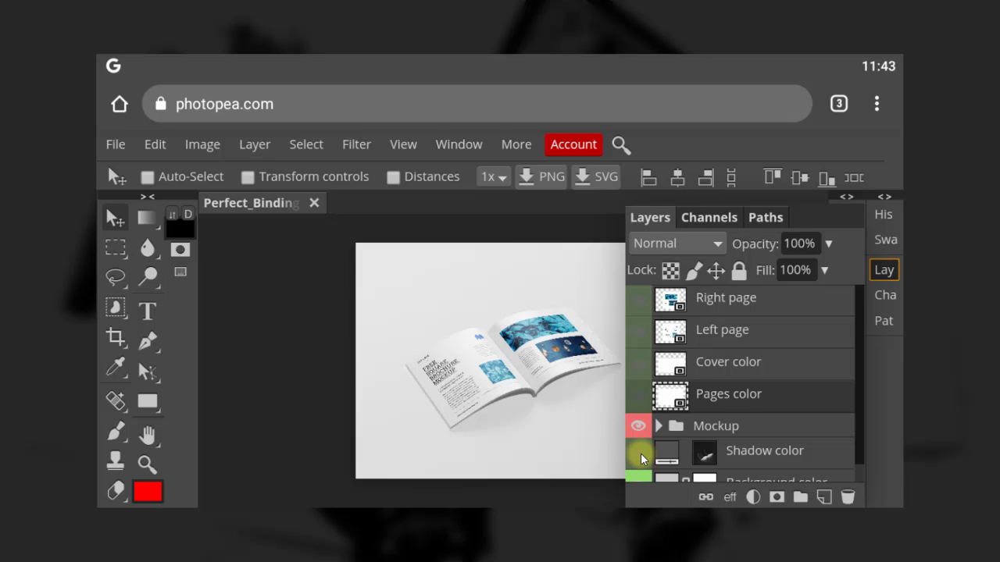
click(640, 453)
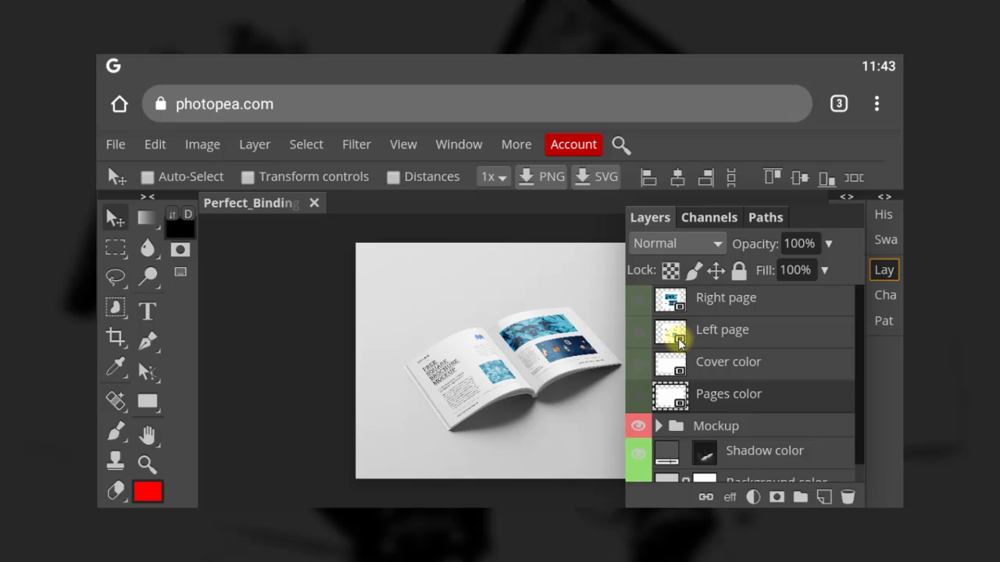
Open the contents of the Left page smart object for editing
click(723, 336)
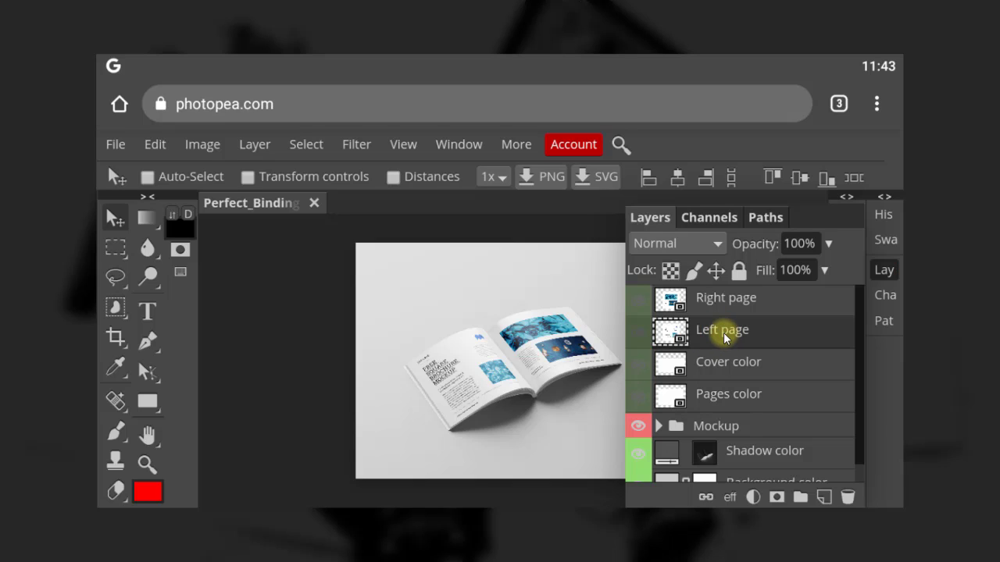
click(679, 341)
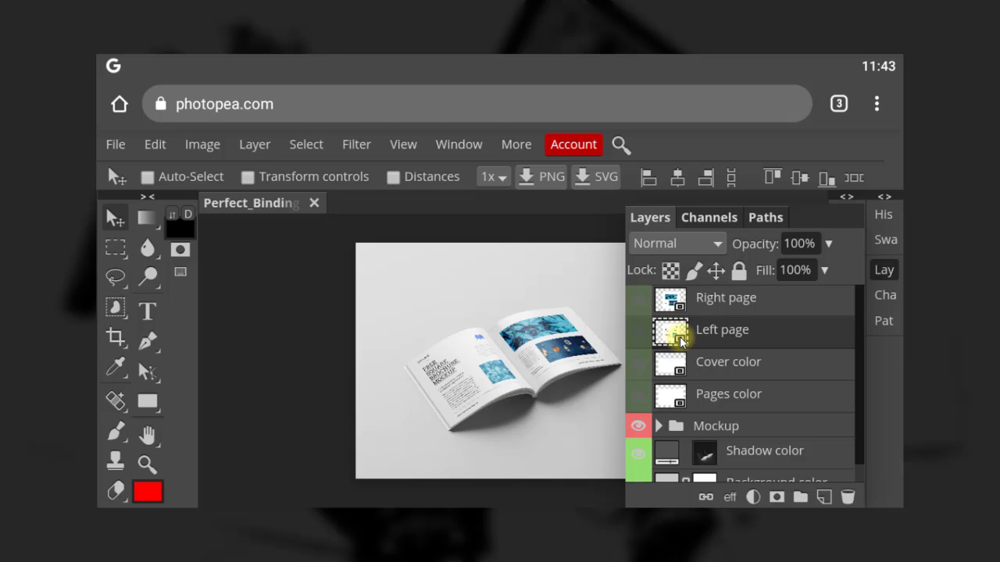
double_click(679, 341)
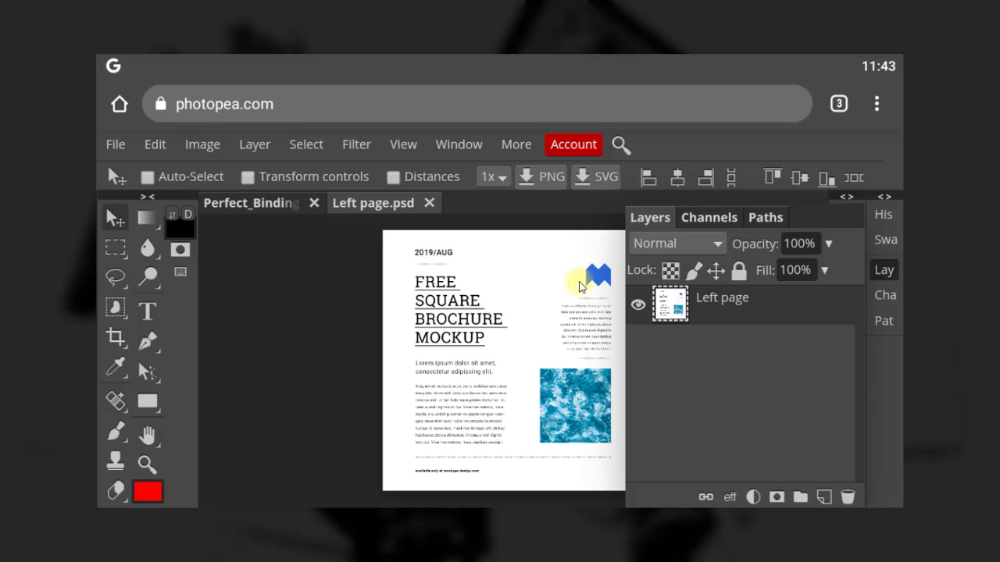
Check the artwork on the Left page layer by toggling its visibility, leaving the layer shown
click(639, 306)
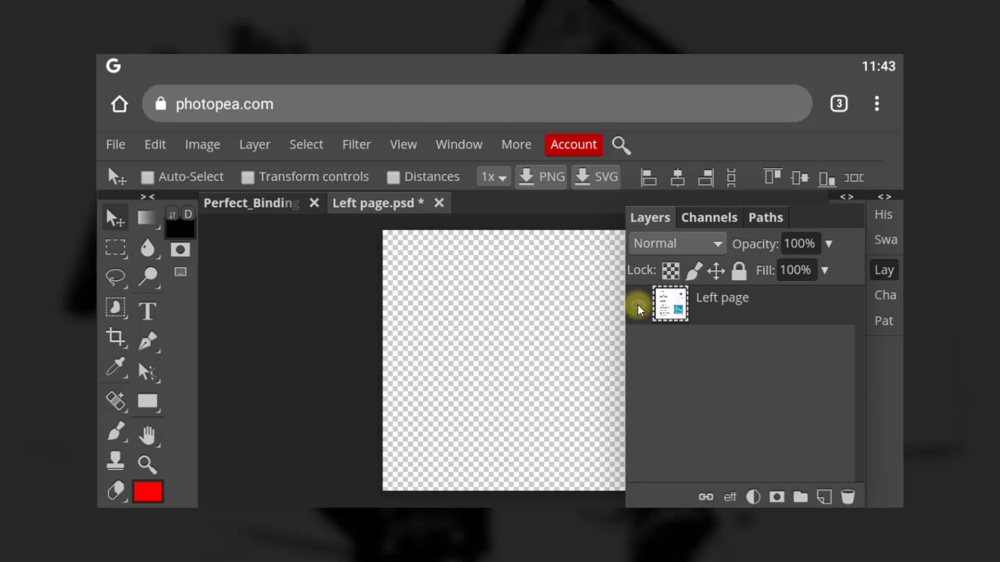
click(638, 307)
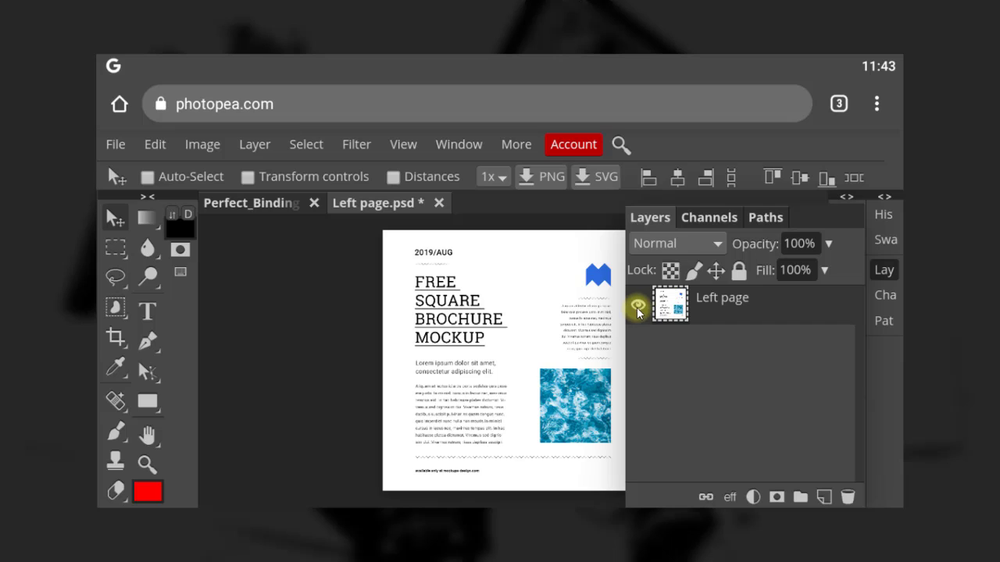
click(637, 305)
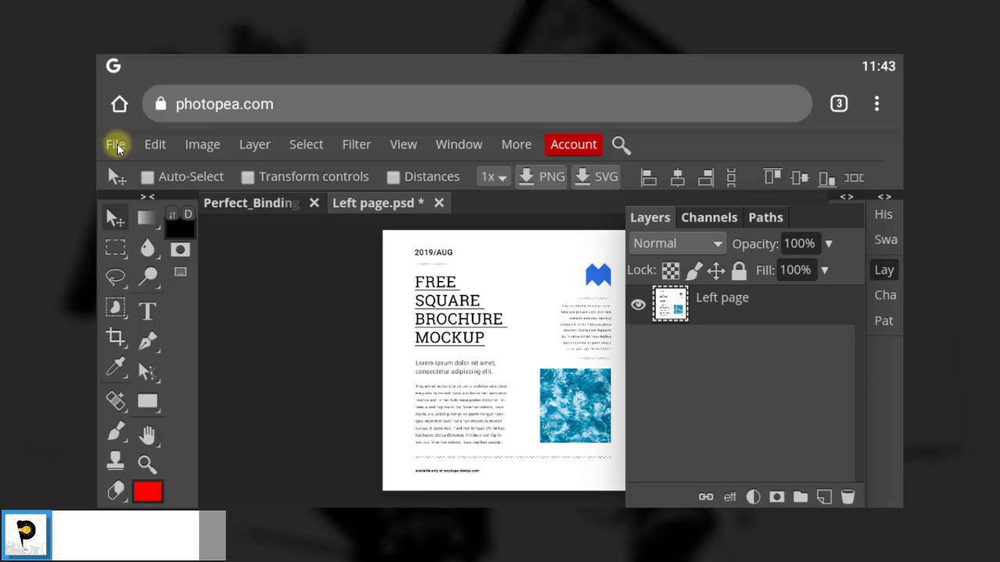
Place the How-Smart design from the device's files into Left page.psd and hide the original Left page layer
click(115, 146)
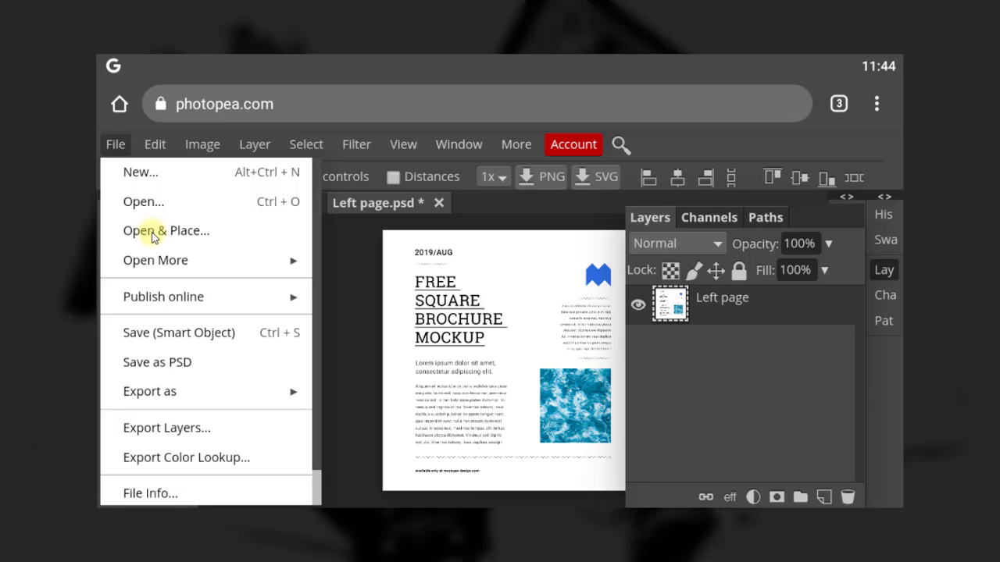
click(154, 233)
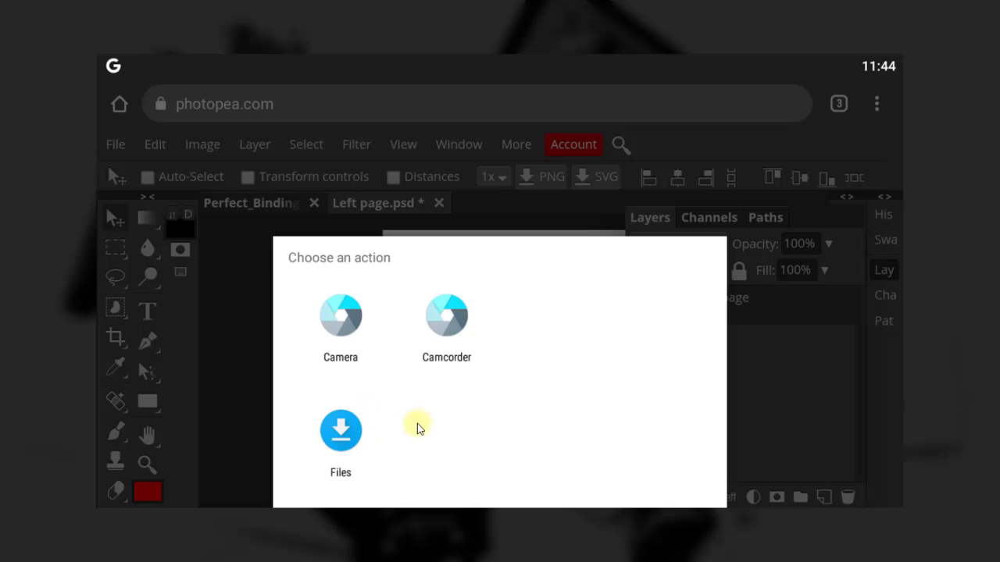
click(344, 431)
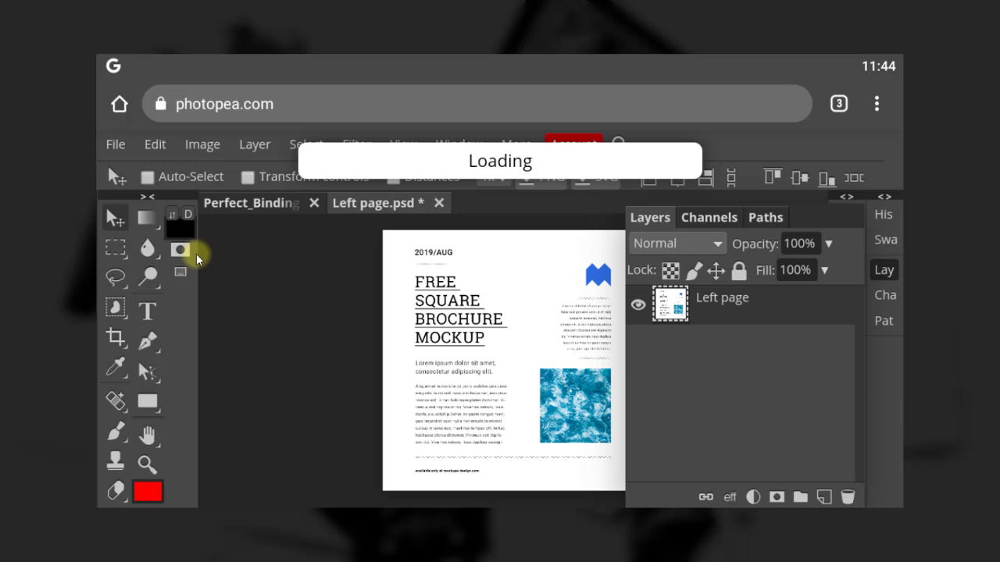
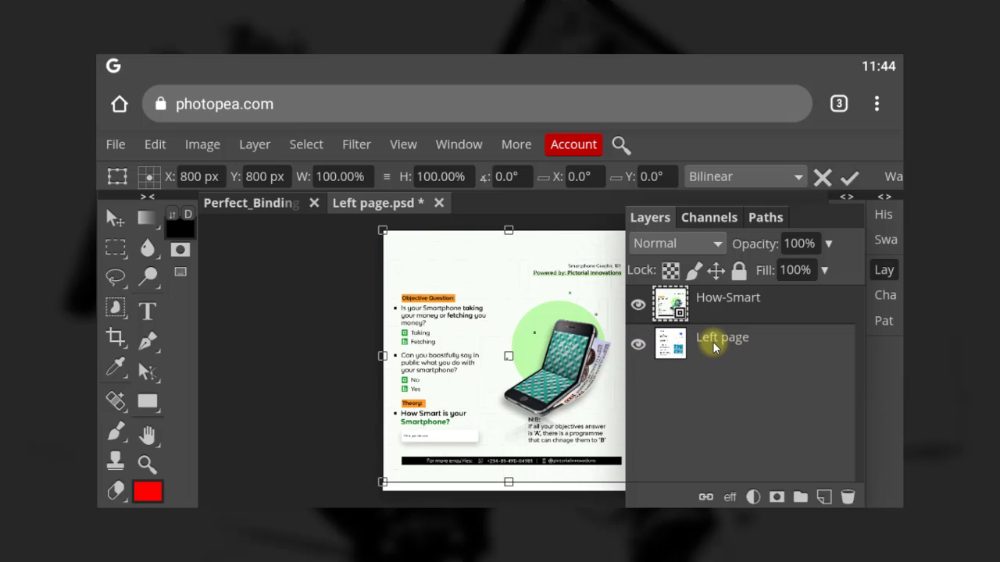
click(711, 344)
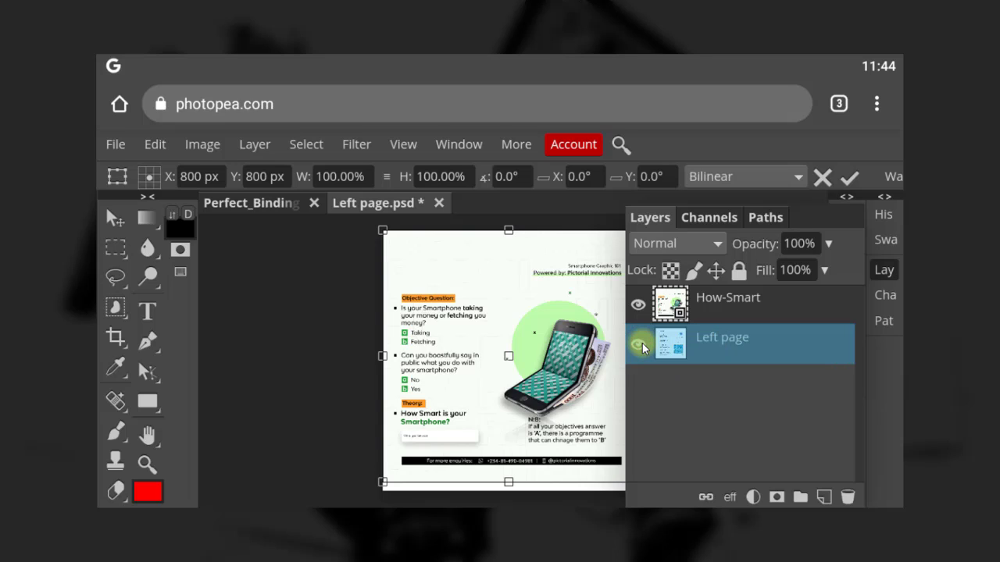
click(639, 345)
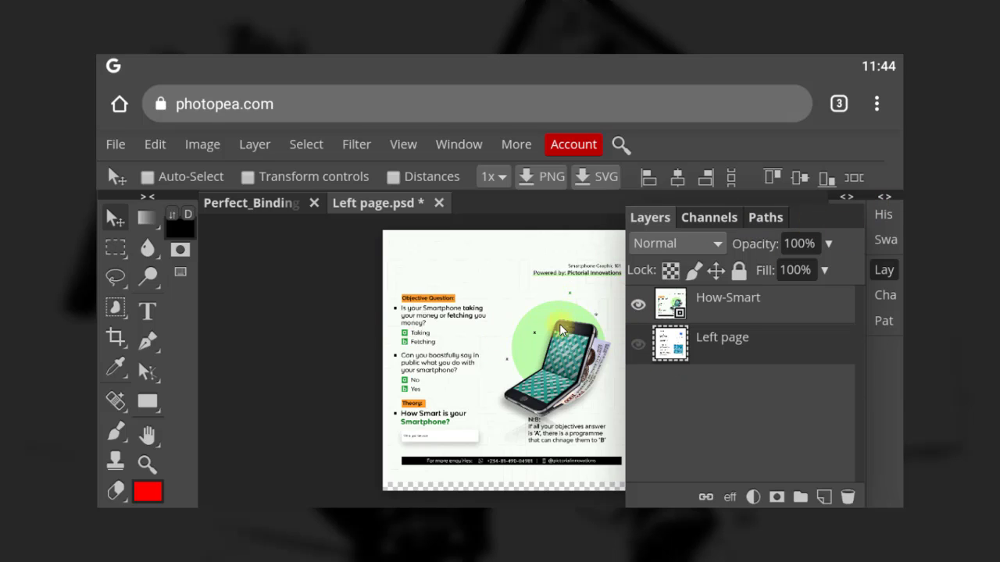
Scale the How-Smart layer proportionally to 103.38% so it fills the whole Left page.psd canvas
click(683, 307)
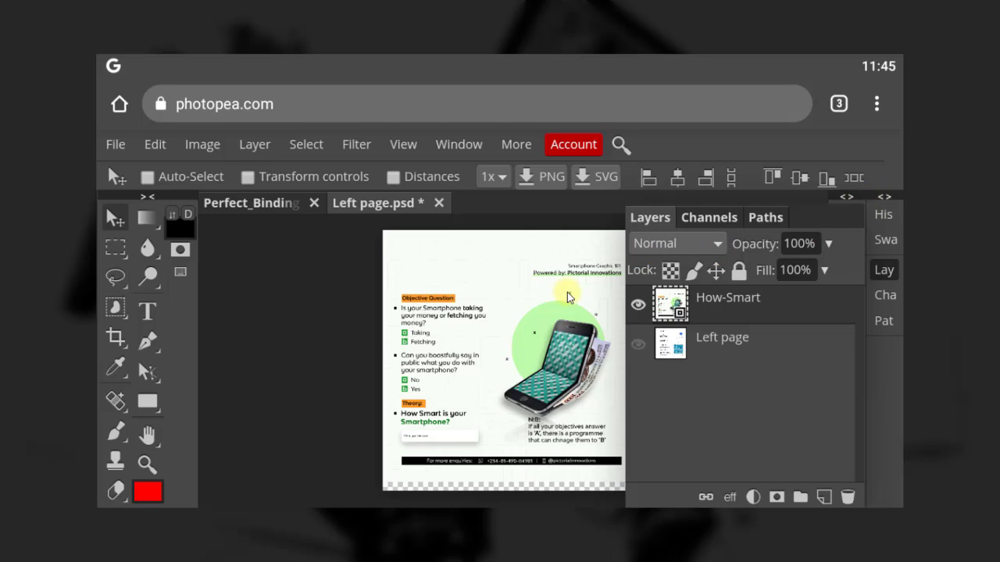
click(885, 200)
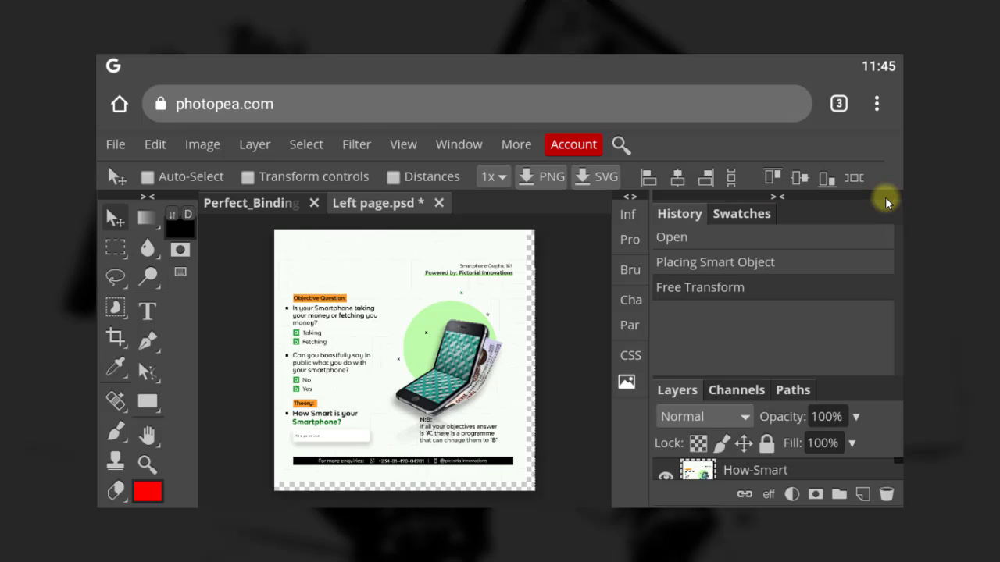
click(778, 196)
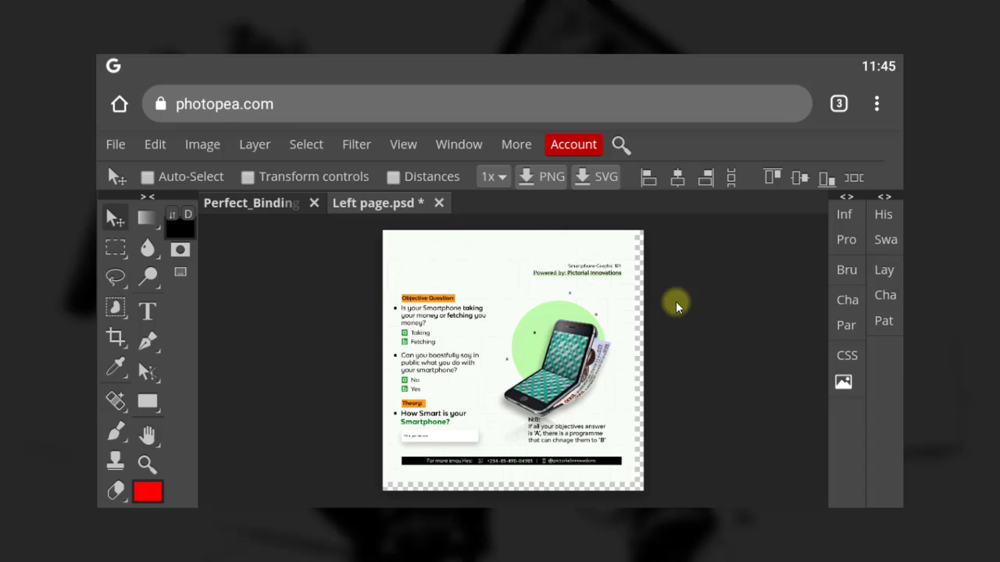
drag(494, 310, 491, 311)
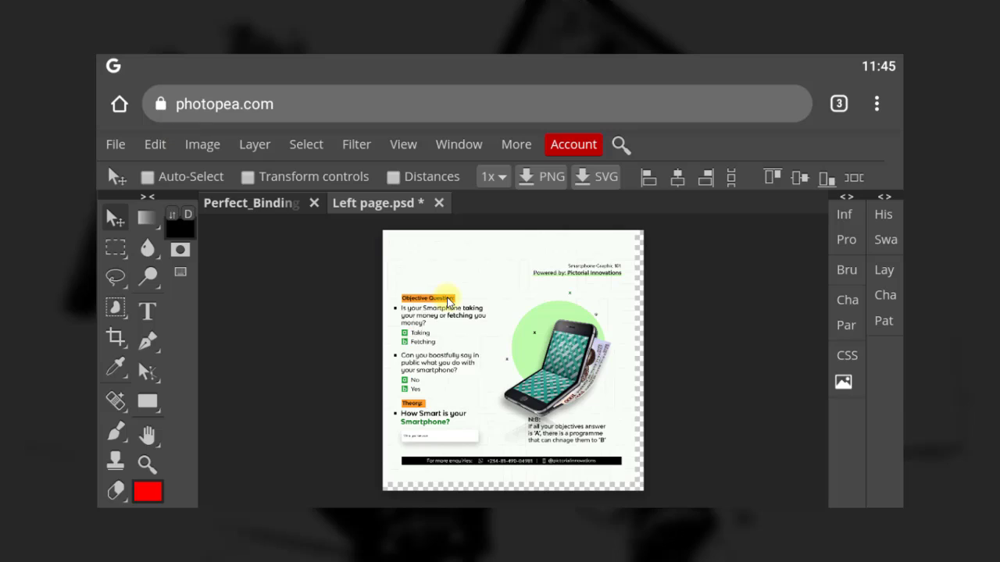
click(248, 178)
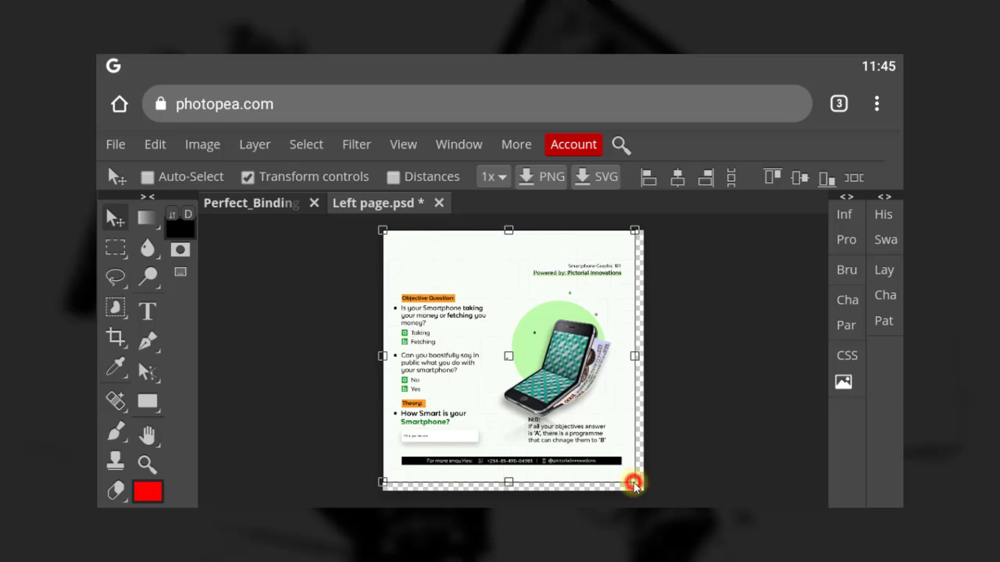
drag(635, 483, 647, 493)
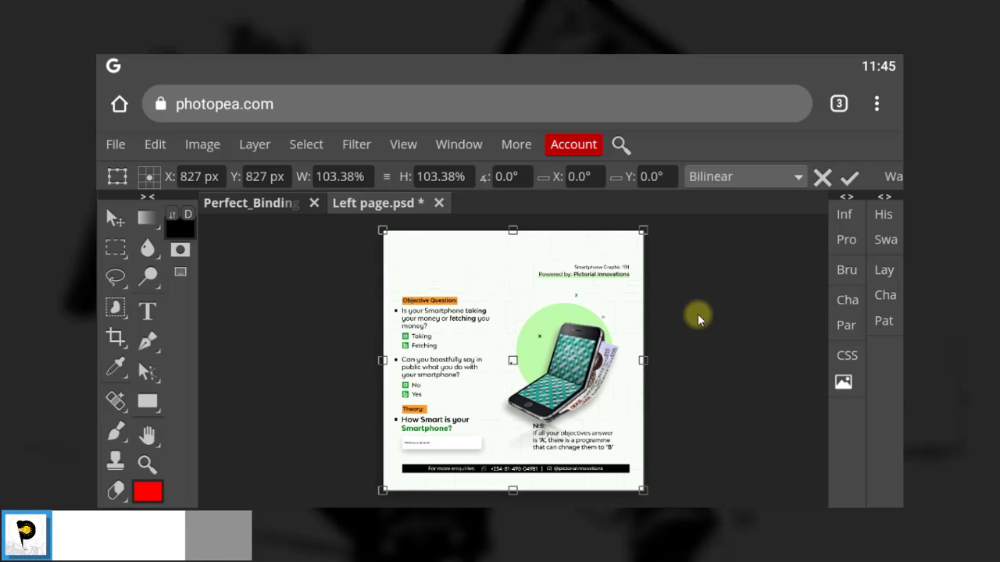
click(849, 180)
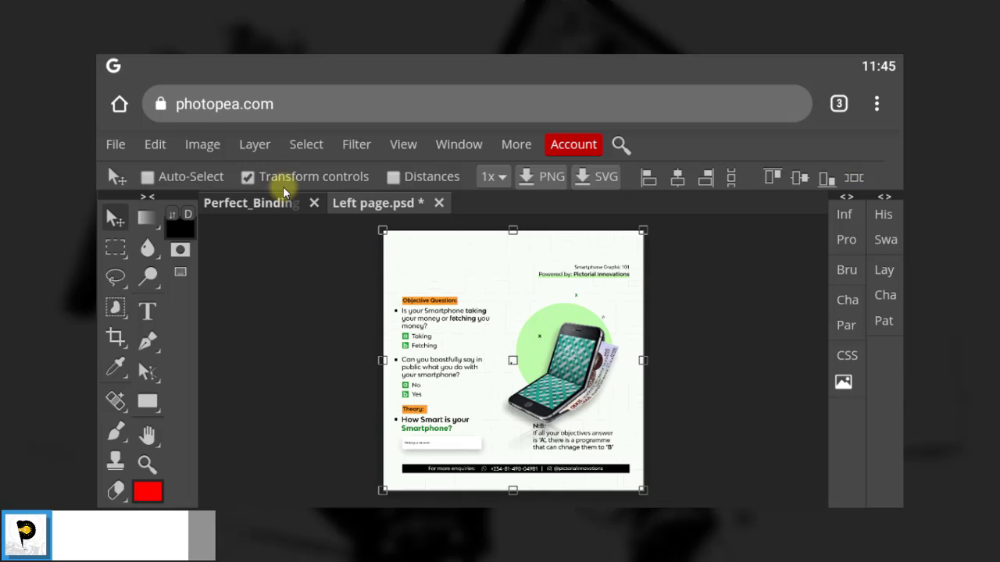
Save the Left page smart object and return to the Perfect_Binding mockup document
click(117, 145)
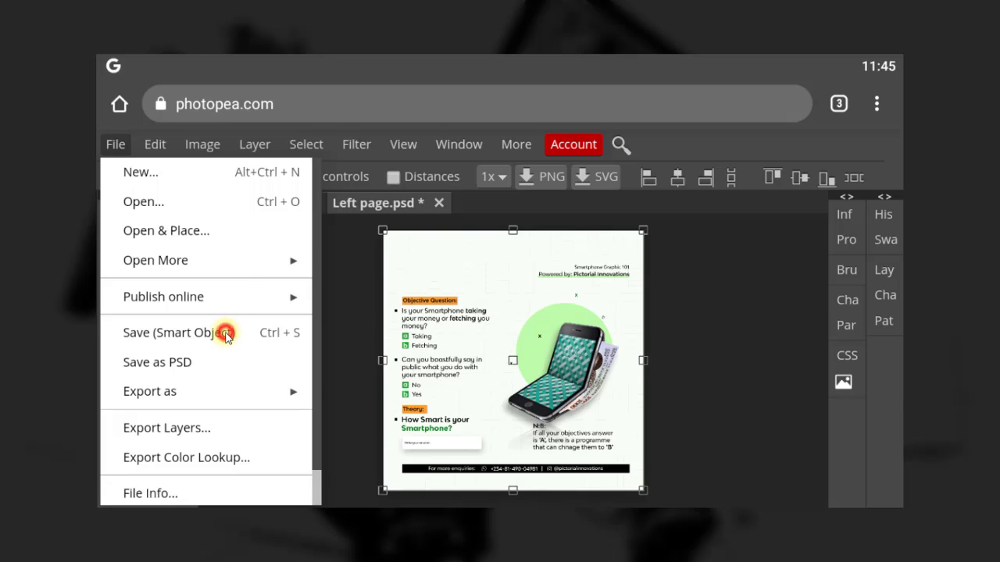
click(276, 334)
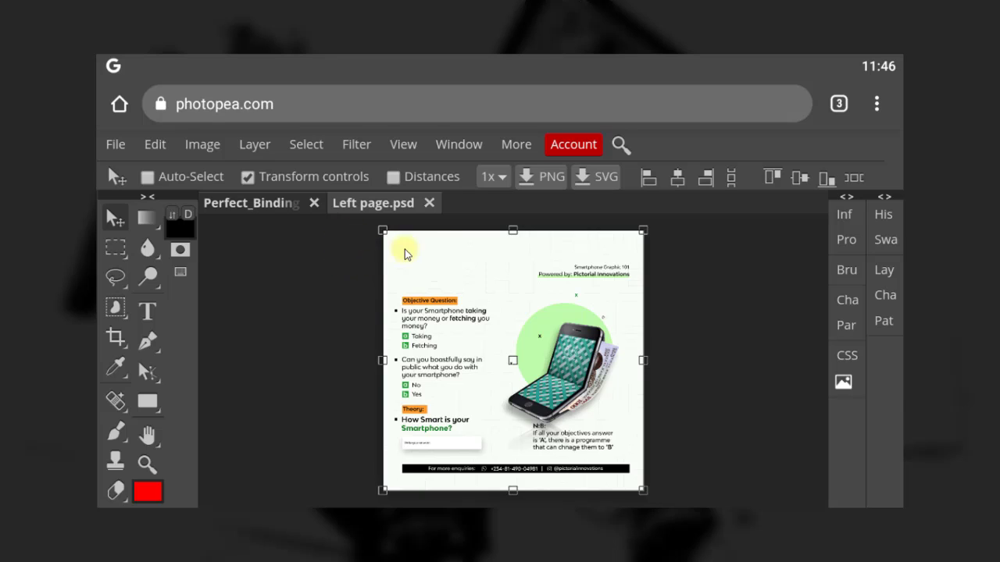
click(240, 208)
click(240, 205)
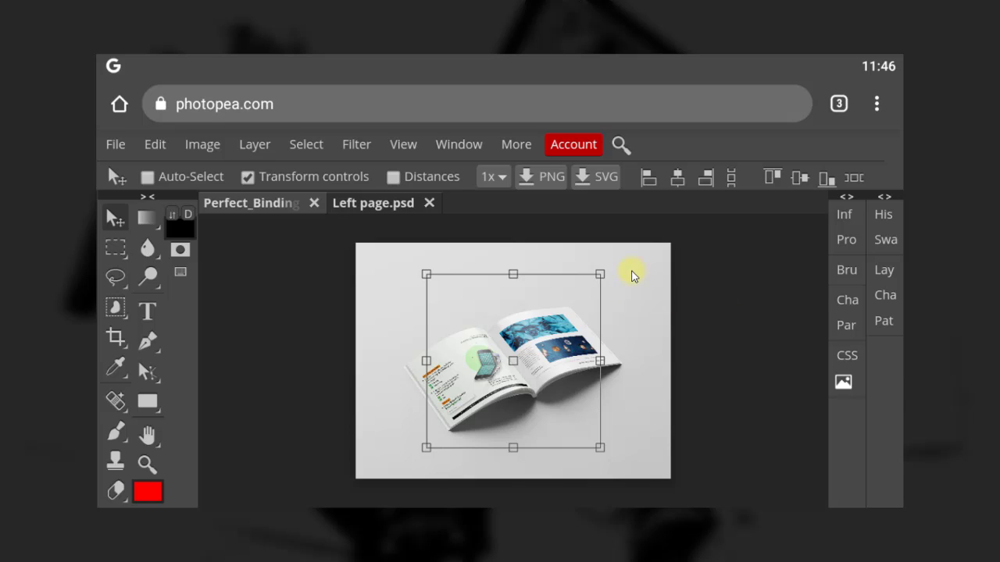
Show the mockup's layers and open the contents of the Right page smart object for editing
click(889, 194)
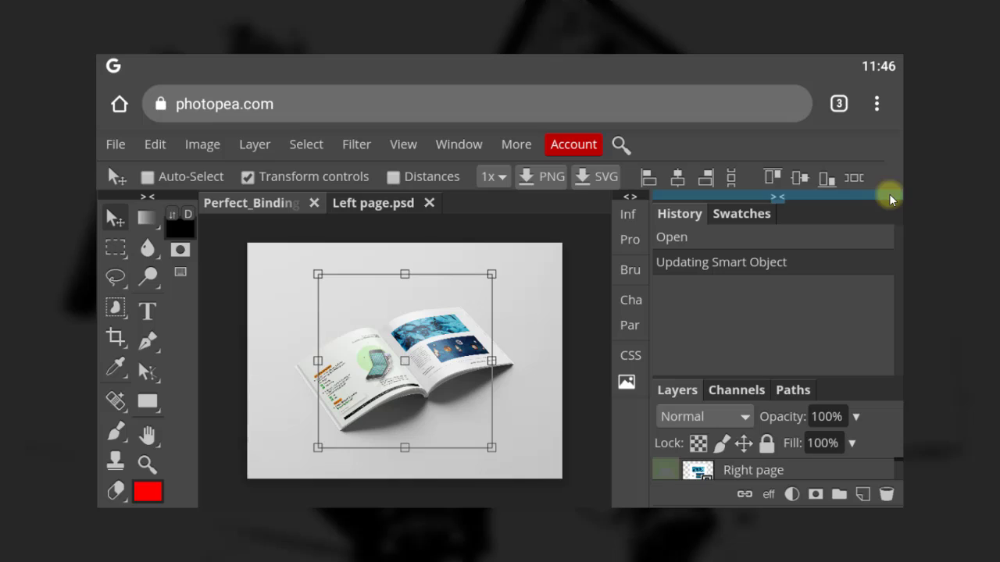
click(776, 197)
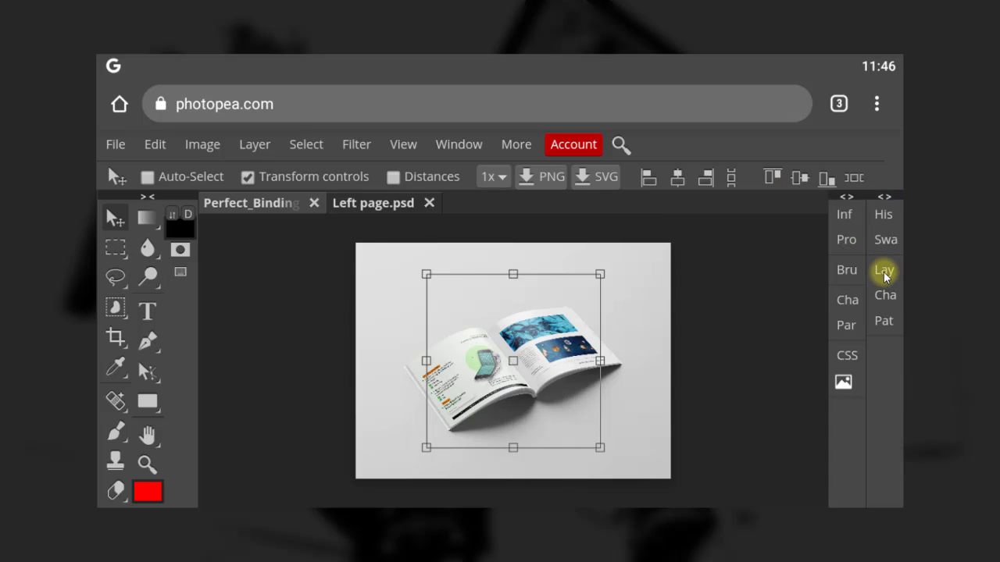
click(884, 272)
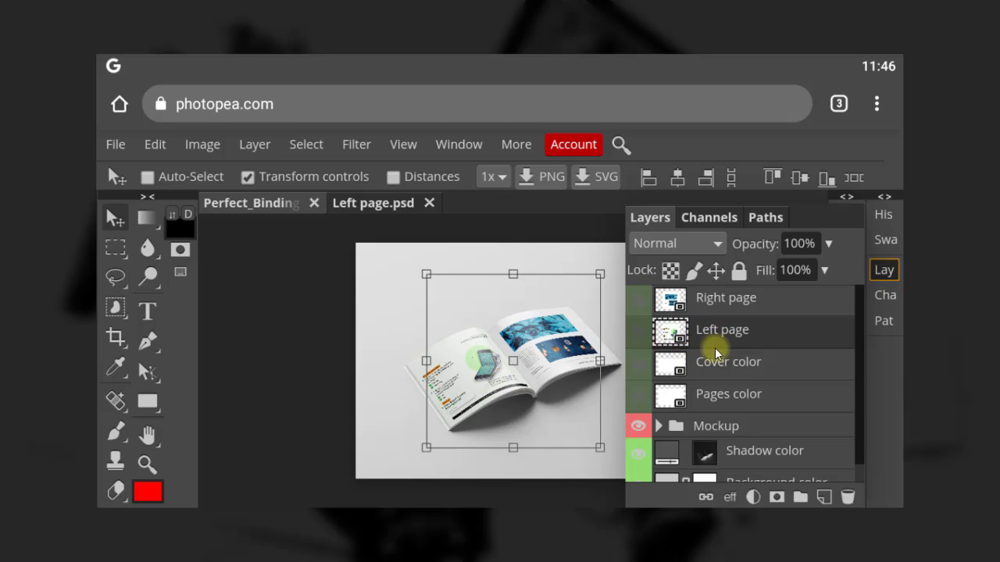
click(695, 300)
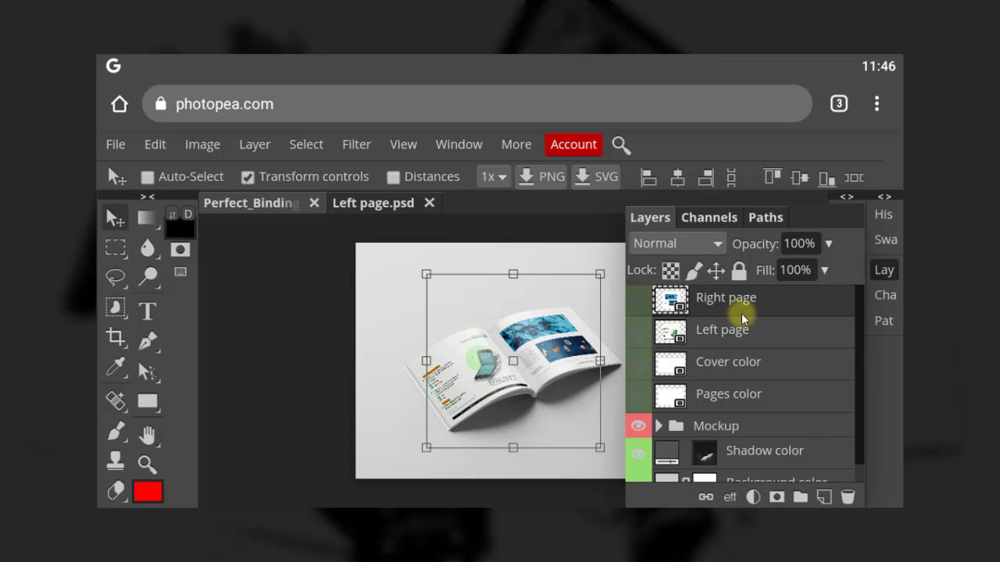
click(682, 309)
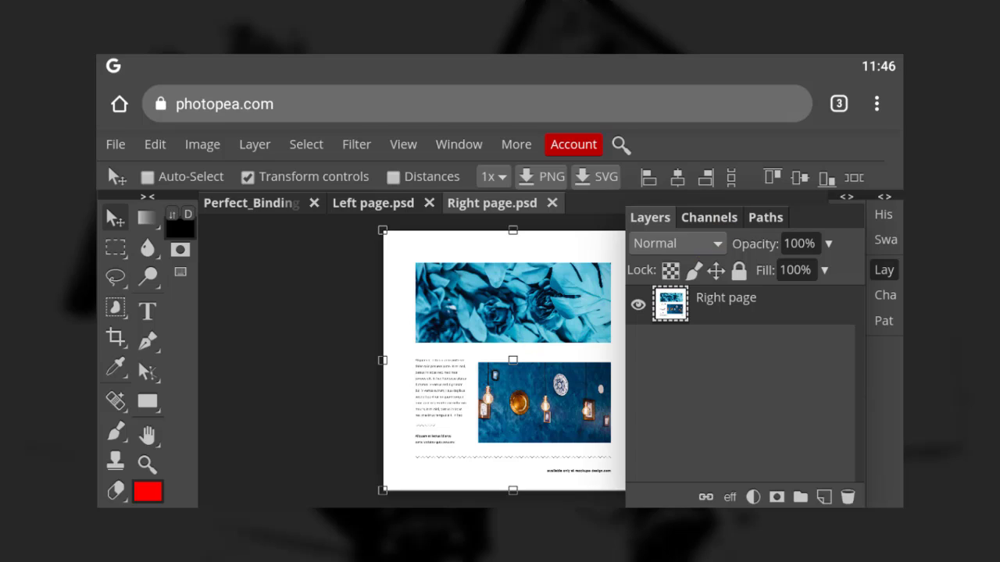
Place the "Let's talk about Smartphone Graphic Design" flyer from the device's files into Right page.psd at 100% size
click(110, 146)
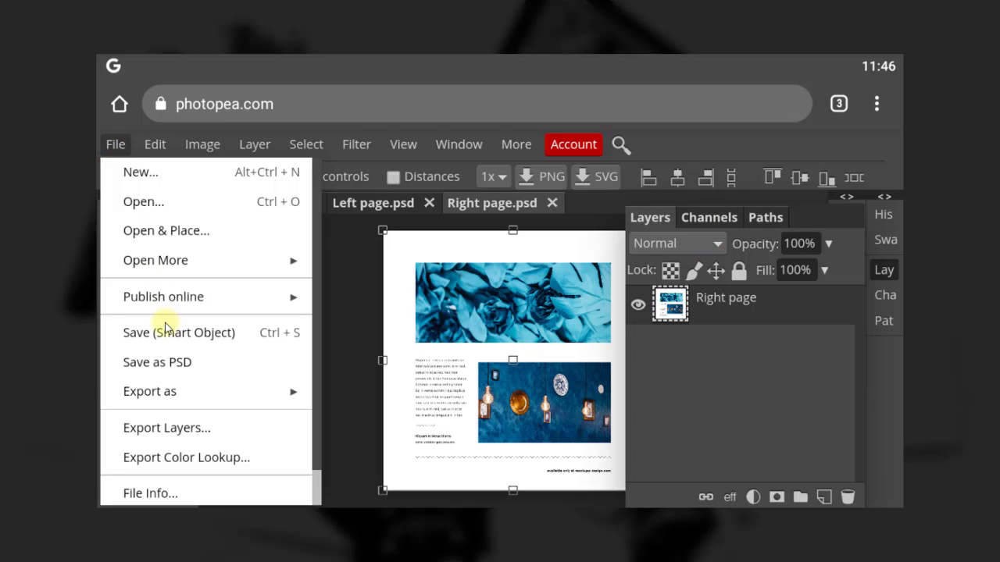
click(171, 233)
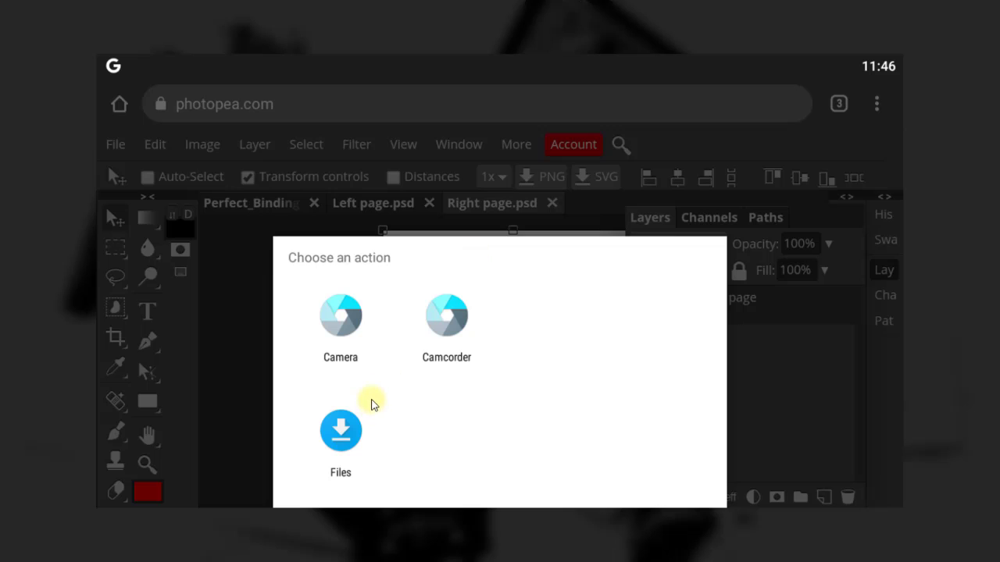
click(348, 443)
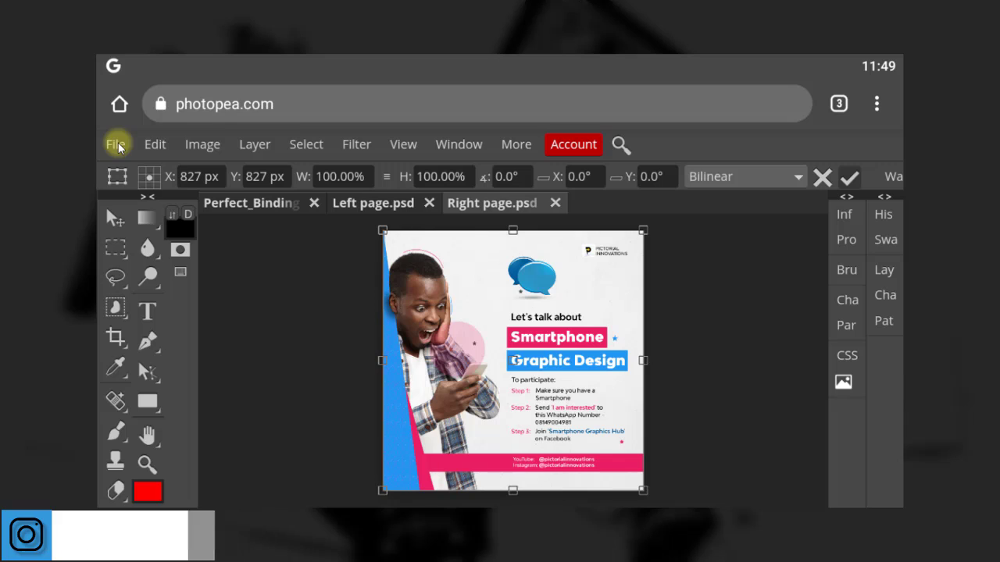
key(Return)
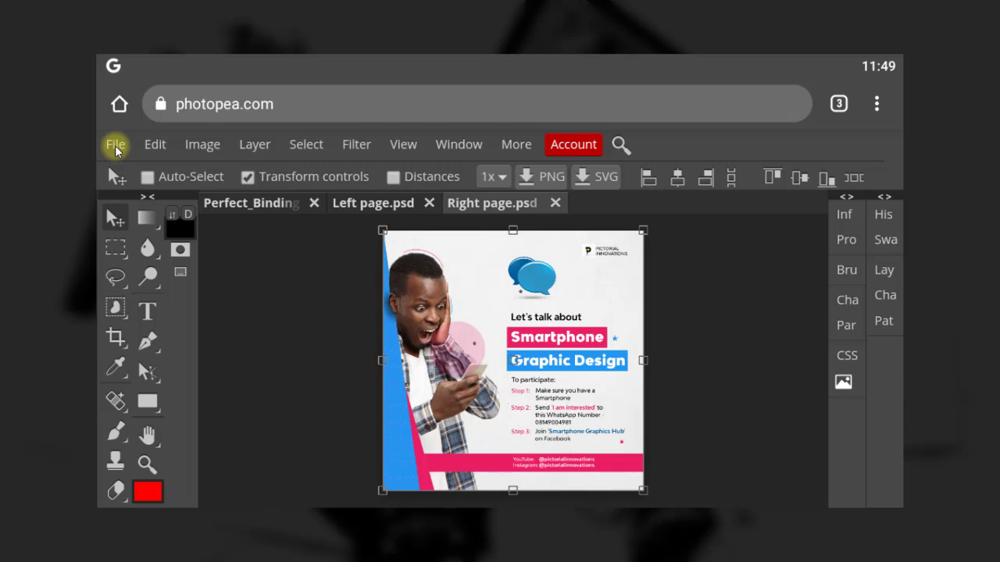
Save the Right page smart object and return to the Perfect_Binding mockup document
click(115, 145)
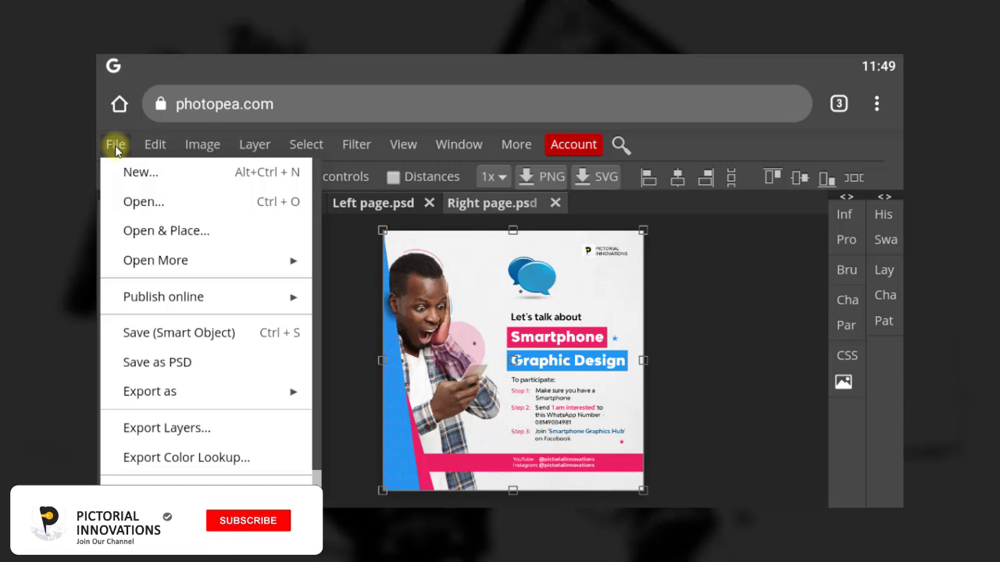
click(178, 333)
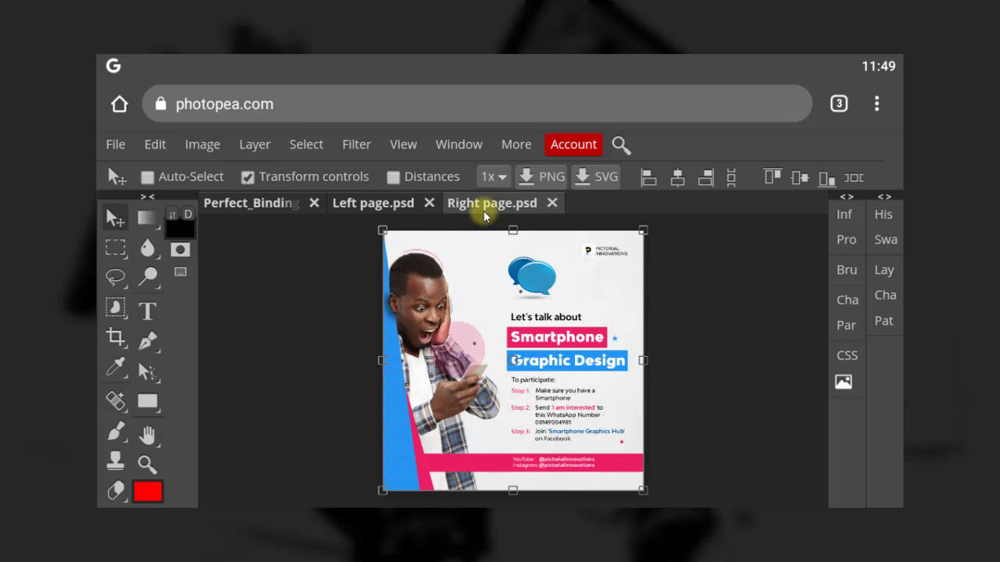
click(244, 209)
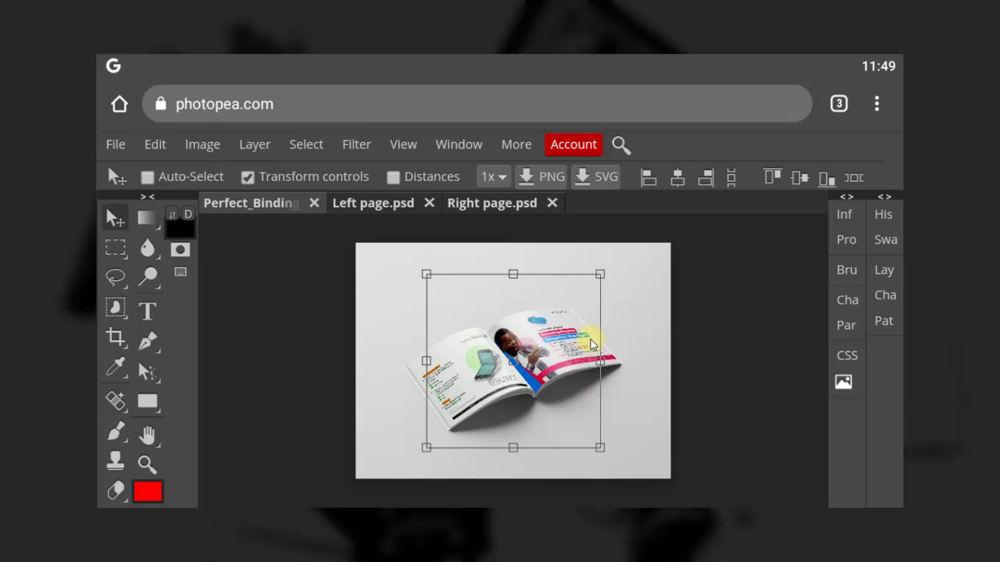
click(637, 293)
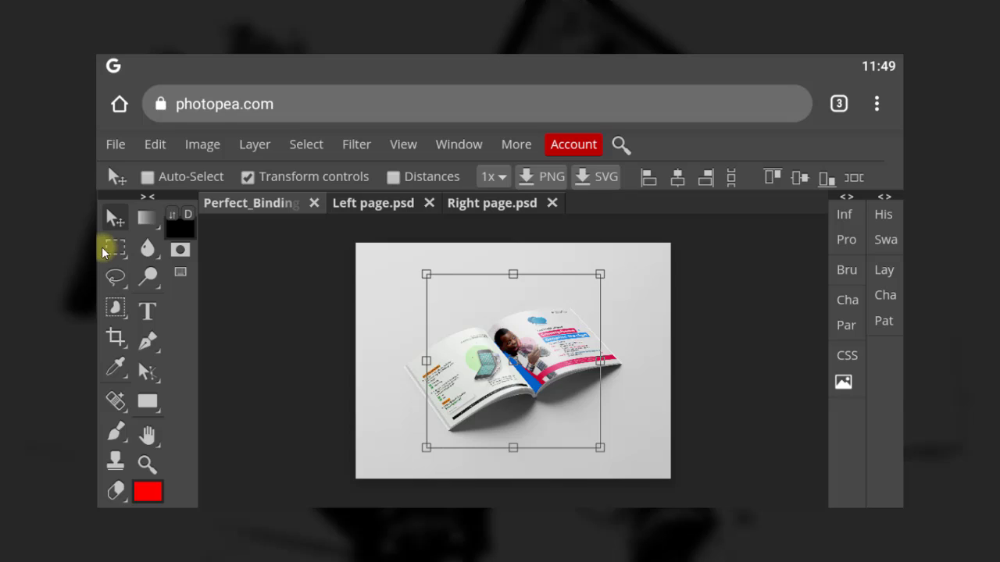
Export the finished mockup as a JPG with the quality set to 100%
click(119, 146)
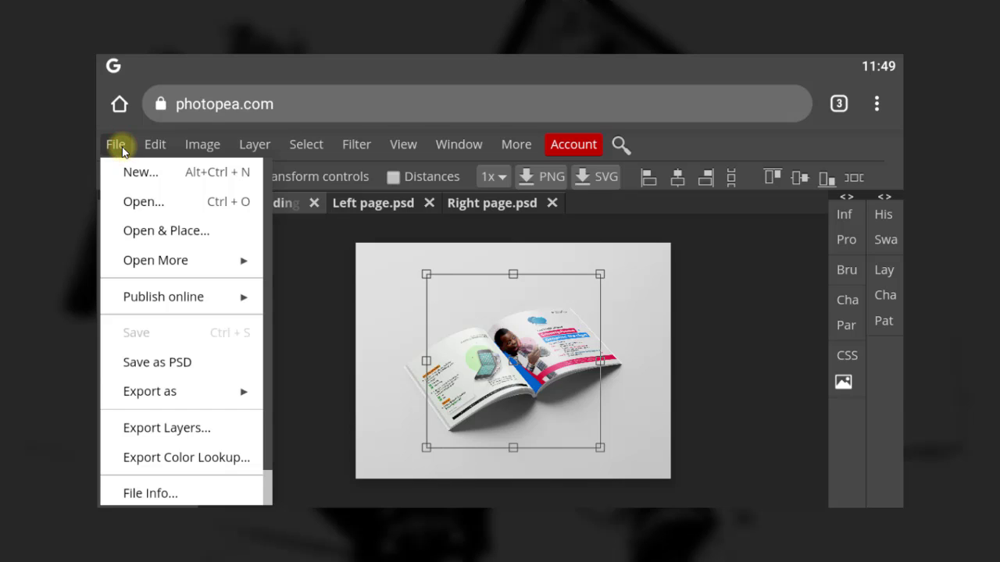
click(178, 394)
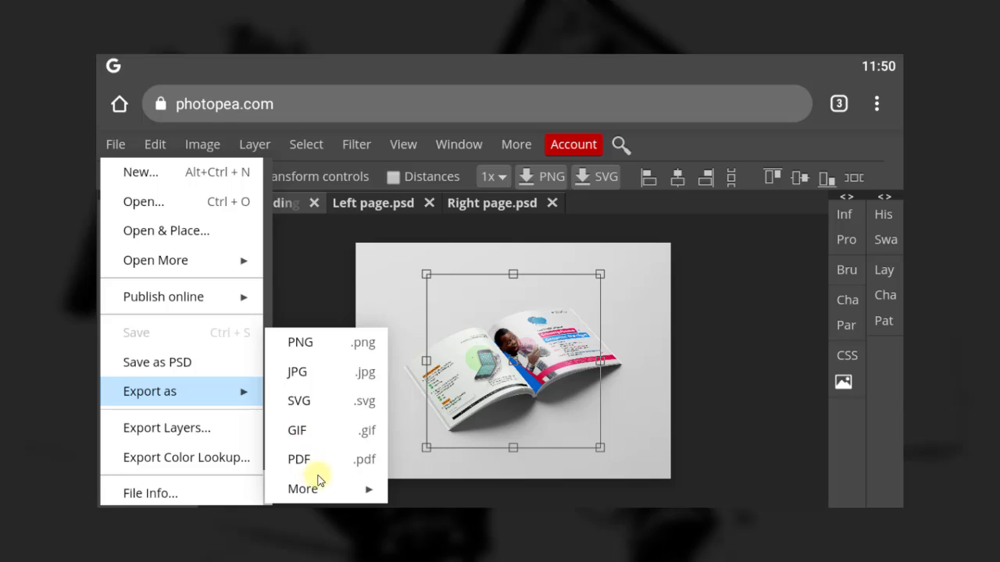
click(308, 383)
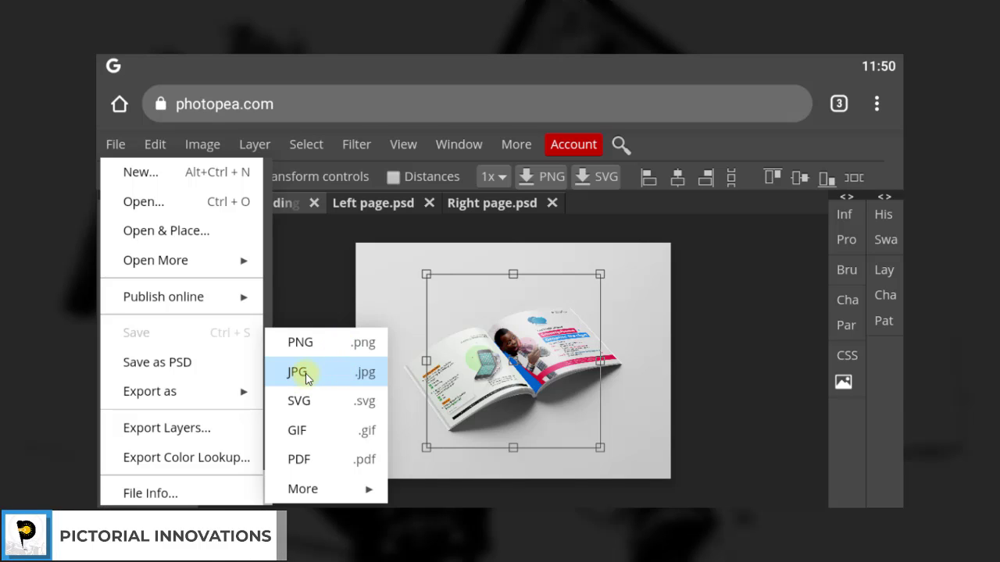
click(307, 375)
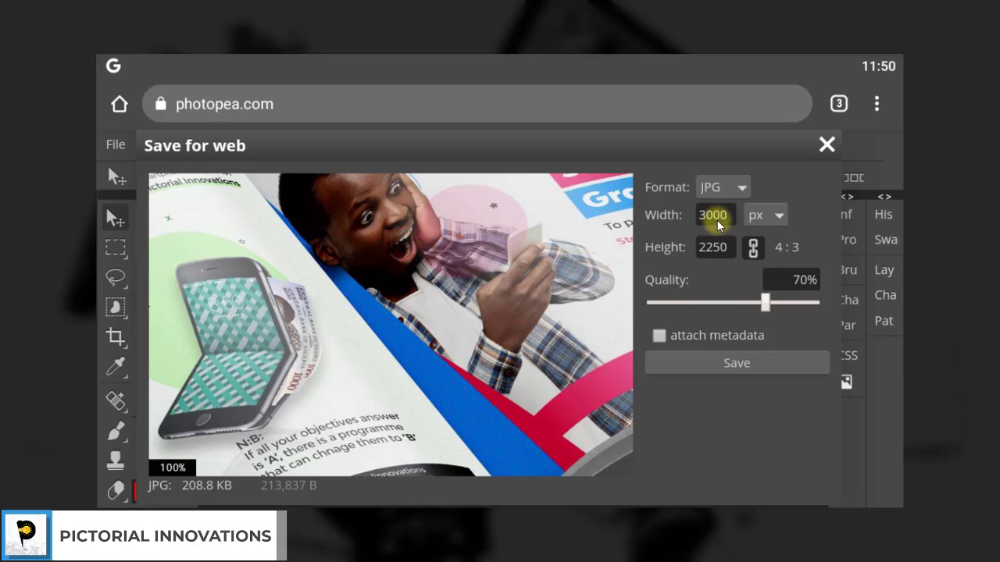
drag(765, 303, 833, 297)
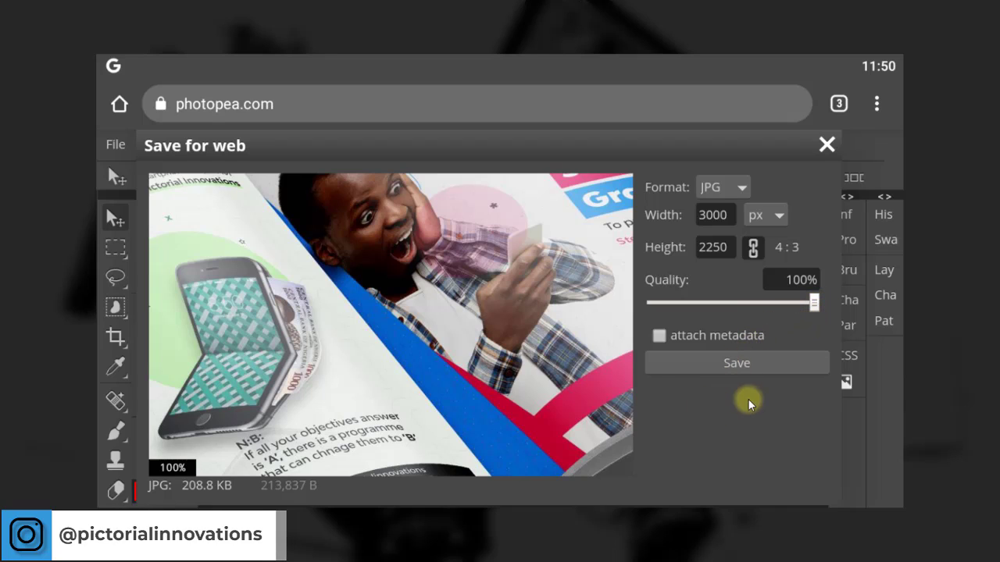
click(698, 363)
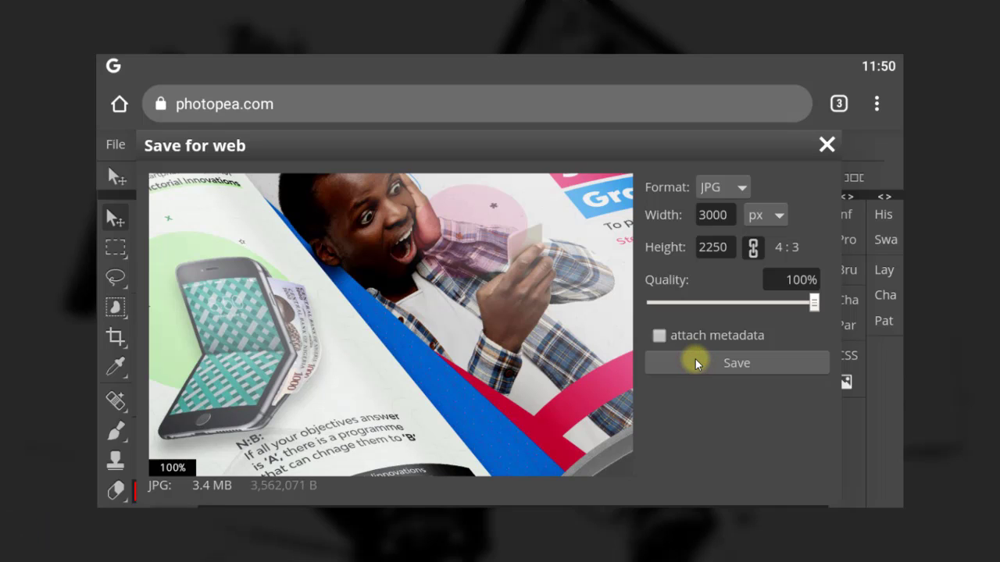
click(696, 359)
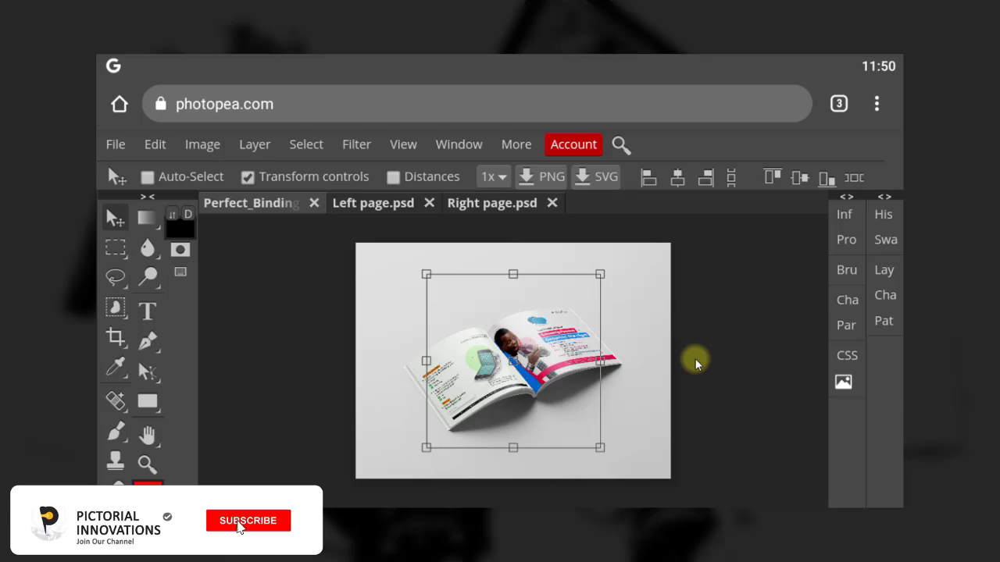